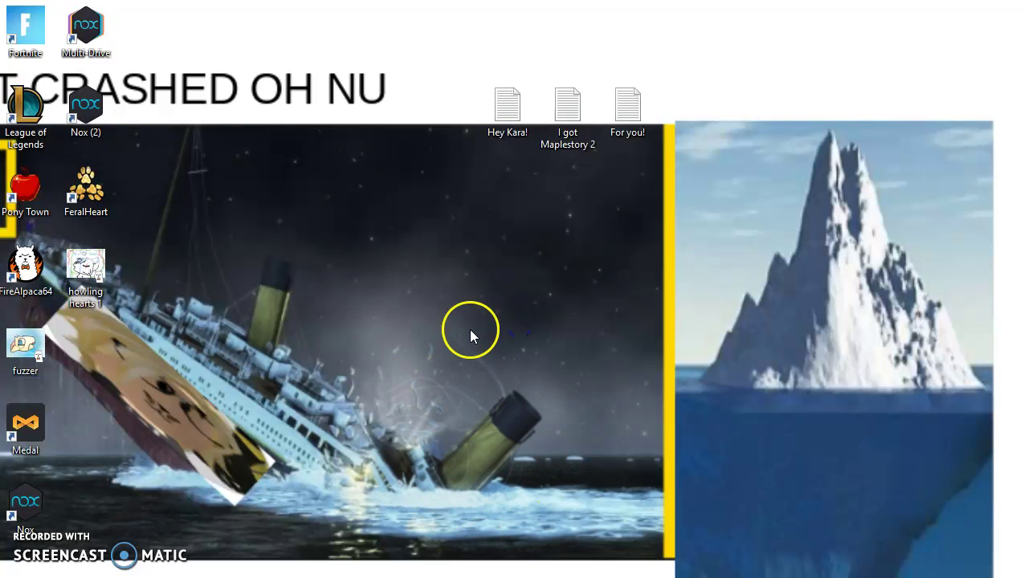
Launch Pony Town from its desktop shortcut and expand the saved-character list.
right_click(250, 265)
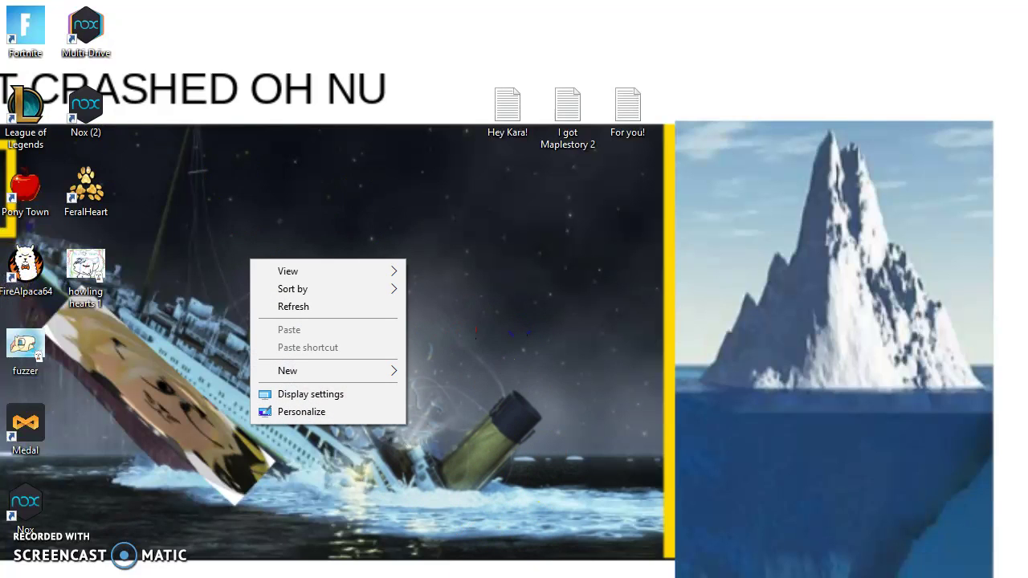
left_click(26, 271)
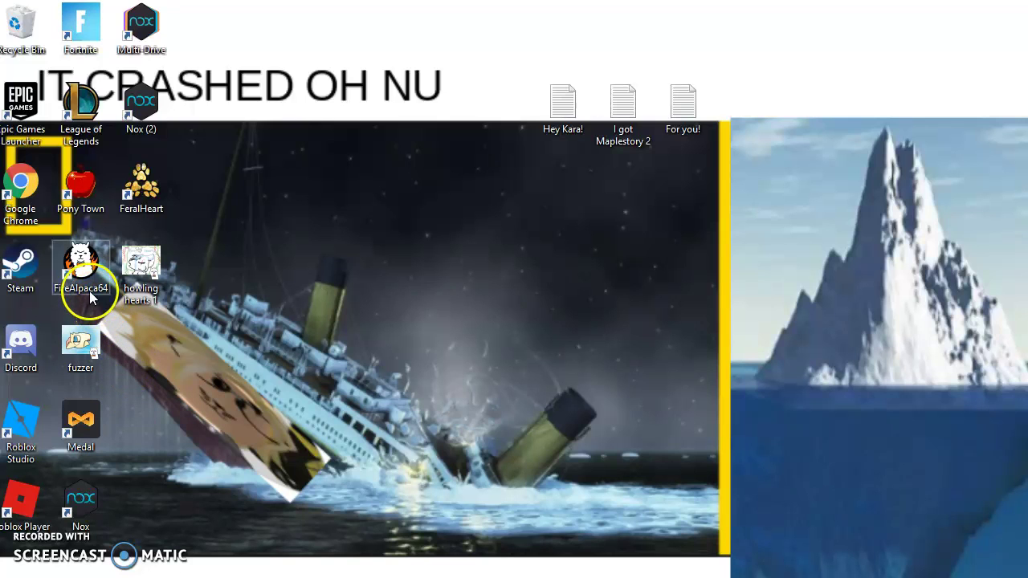
right_click(84, 201)
left_click(270, 294)
right_click(80, 189)
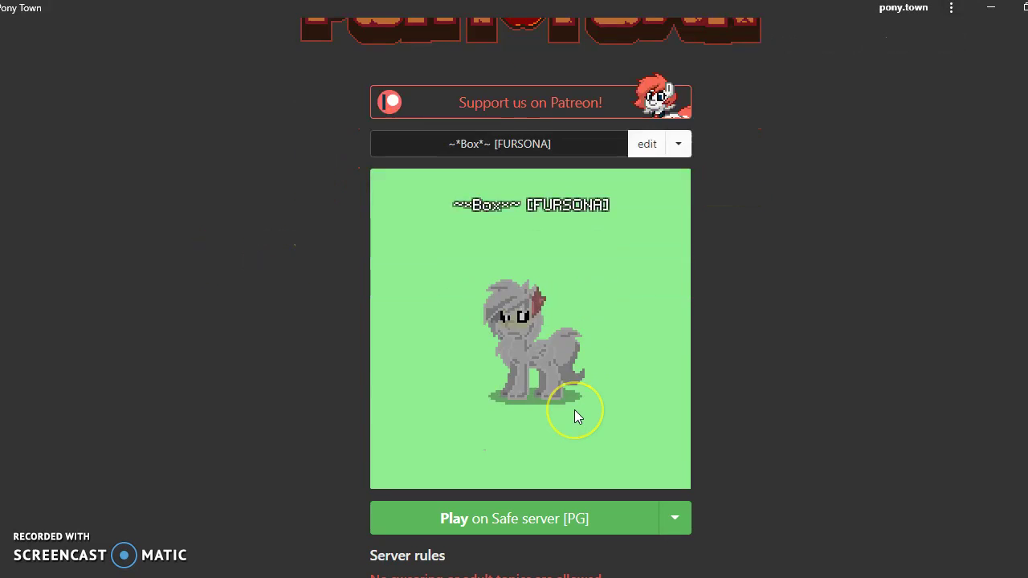
left_click(679, 143)
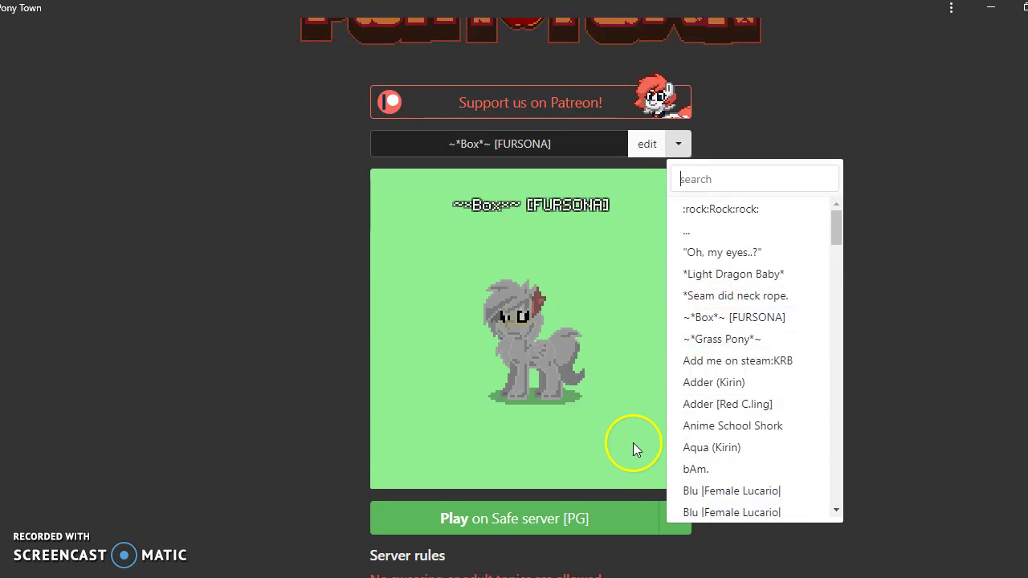
scroll(711, 482, "down", 3)
scroll(711, 482, "down", 3)
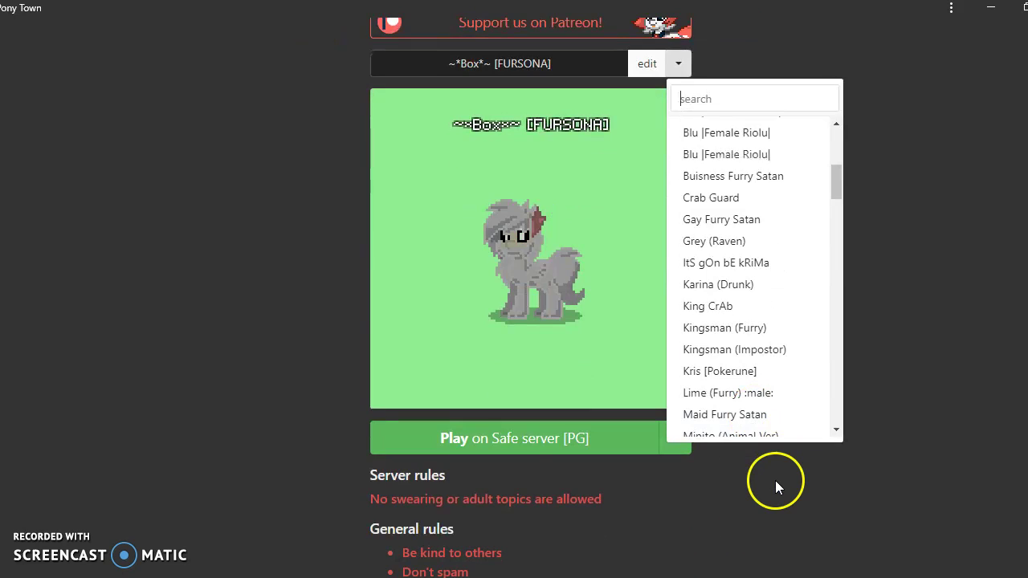
scroll(776, 481, "down", 3)
scroll(775, 480, "up", 4)
scroll(792, 273, "down", 2)
scroll(792, 386, "down", 8)
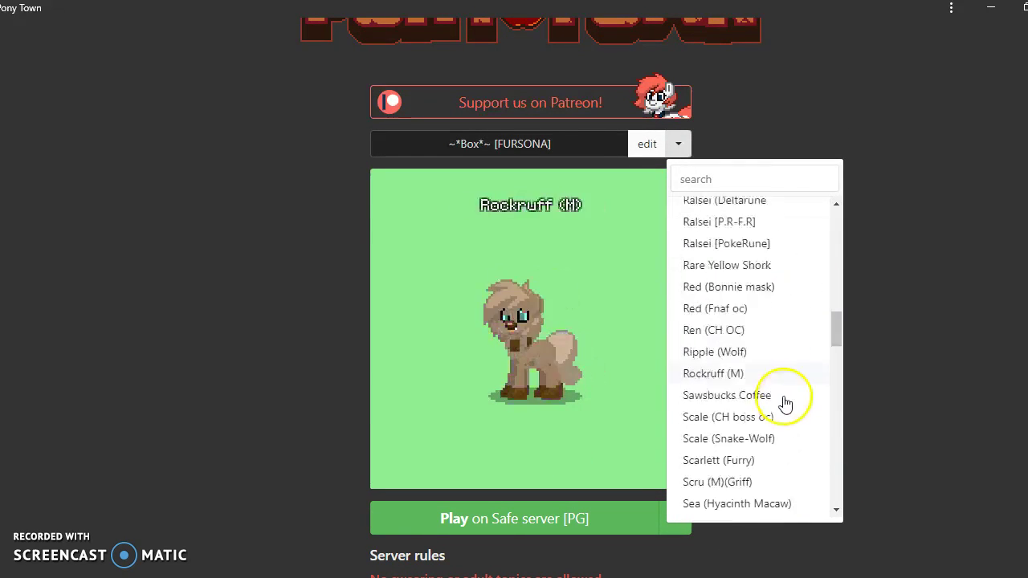
scroll(792, 402, "down", 1)
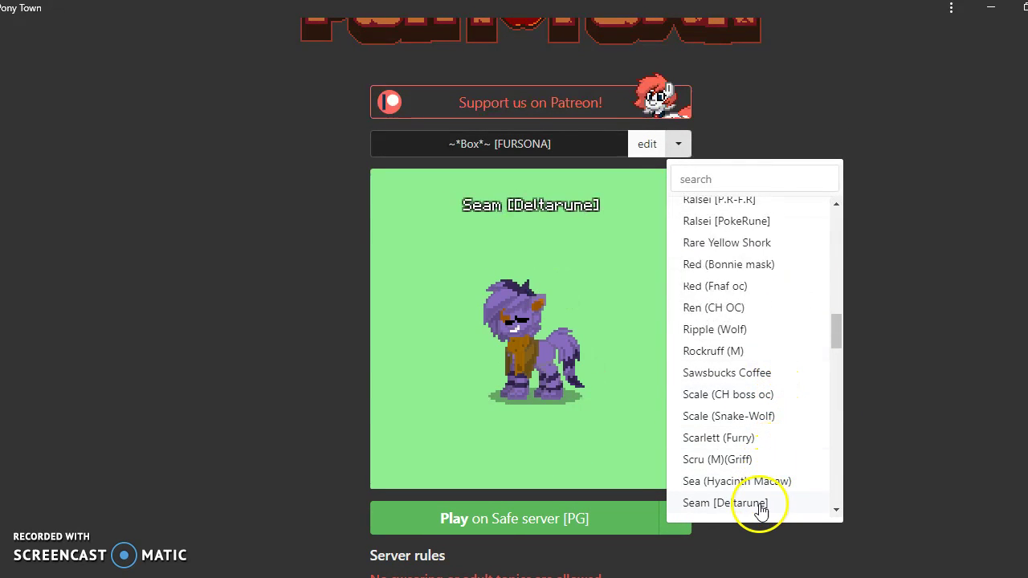
scroll(760, 506, "down", 4)
scroll(755, 498, "down", 5)
scroll(747, 498, "down", 1)
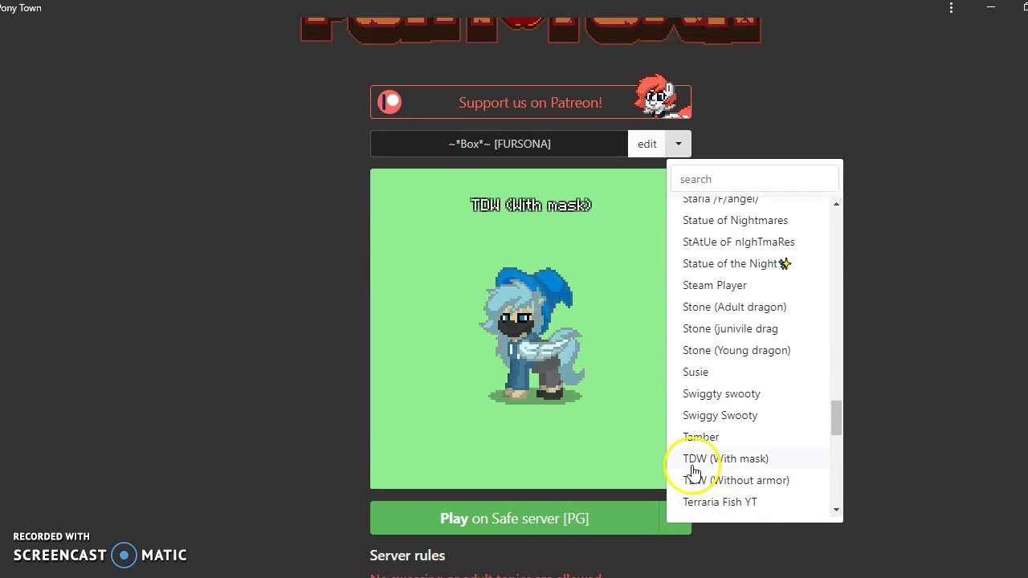
Select Terraria Fish YT and open it in the editor on the mane options.
left_click(713, 504)
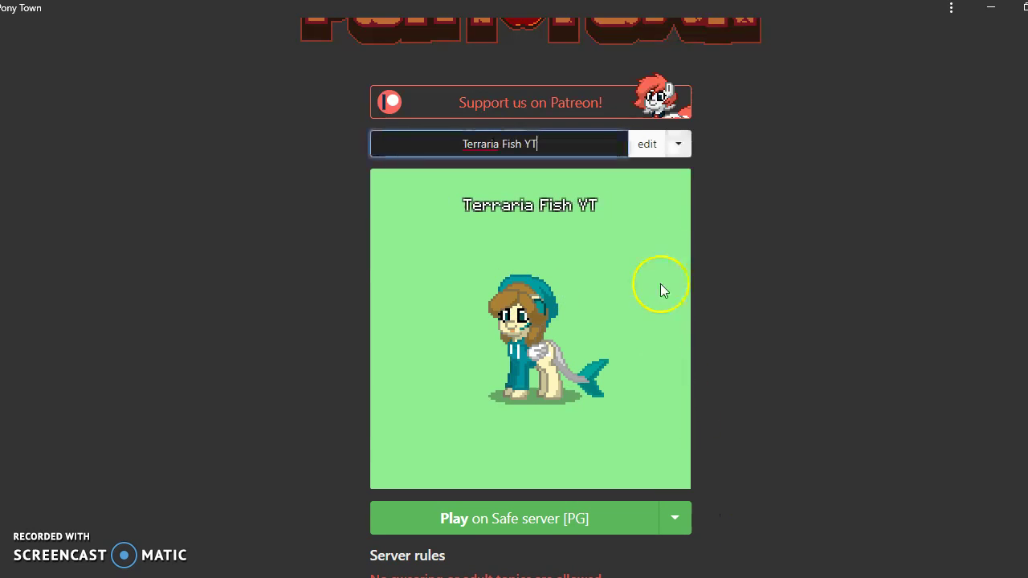
left_click(649, 149)
left_click(620, 117)
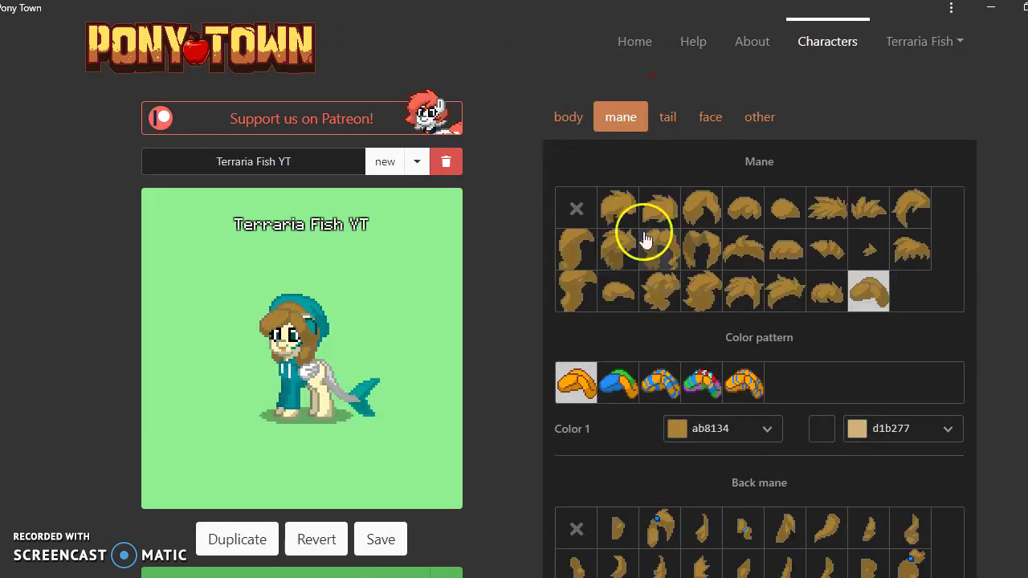
Choose new mane and back mane styles for the pony.
left_click(606, 265)
scroll(627, 257, "down", 5)
scroll(675, 233, "down", 5)
left_click(699, 577)
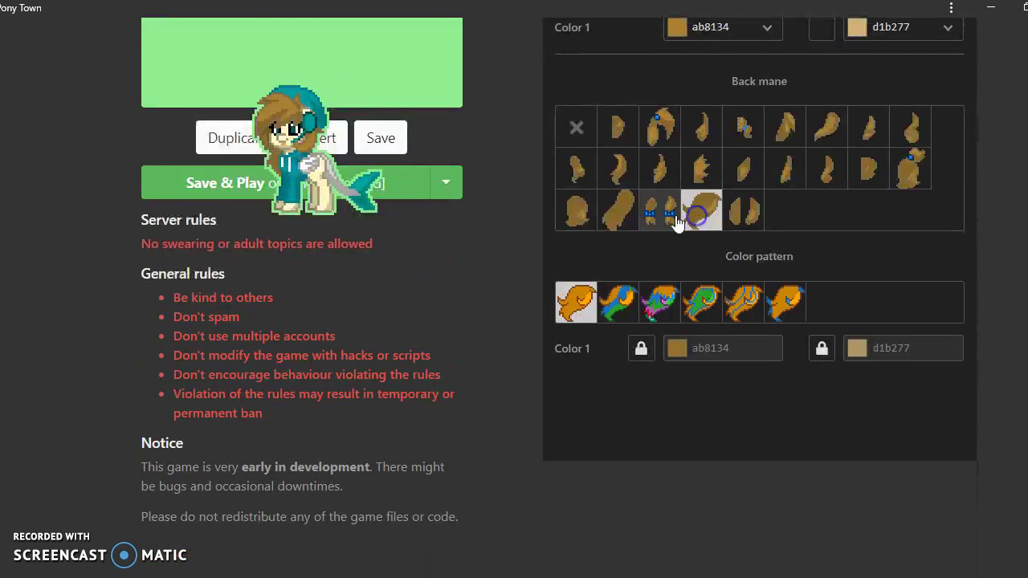
left_click(617, 210)
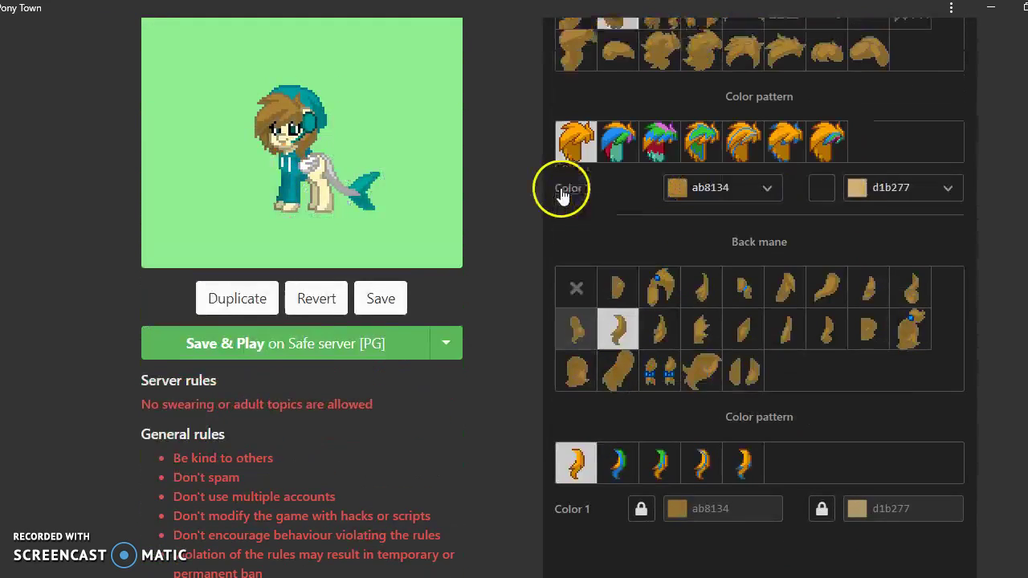
scroll(562, 201, "up", 10)
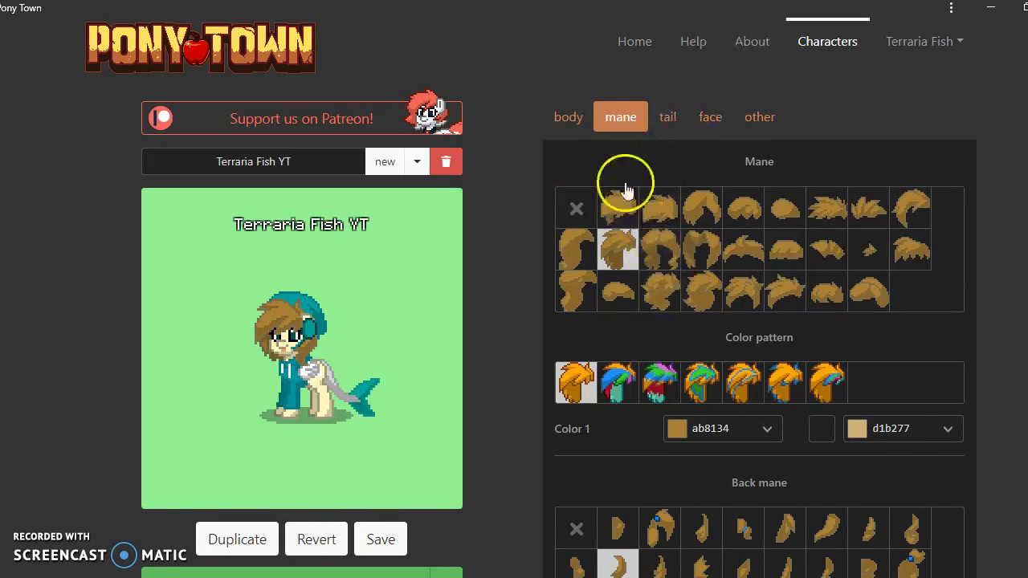
Adjust the pony's main body colour, settling on a darker tan.
left_click(568, 117)
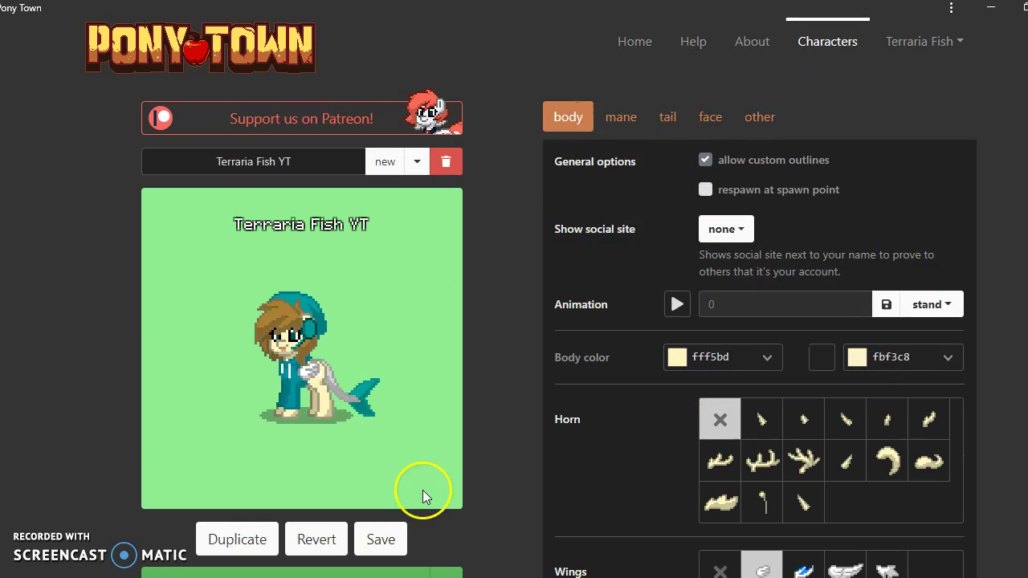
scroll(640, 143, "down", 1)
left_click(890, 276)
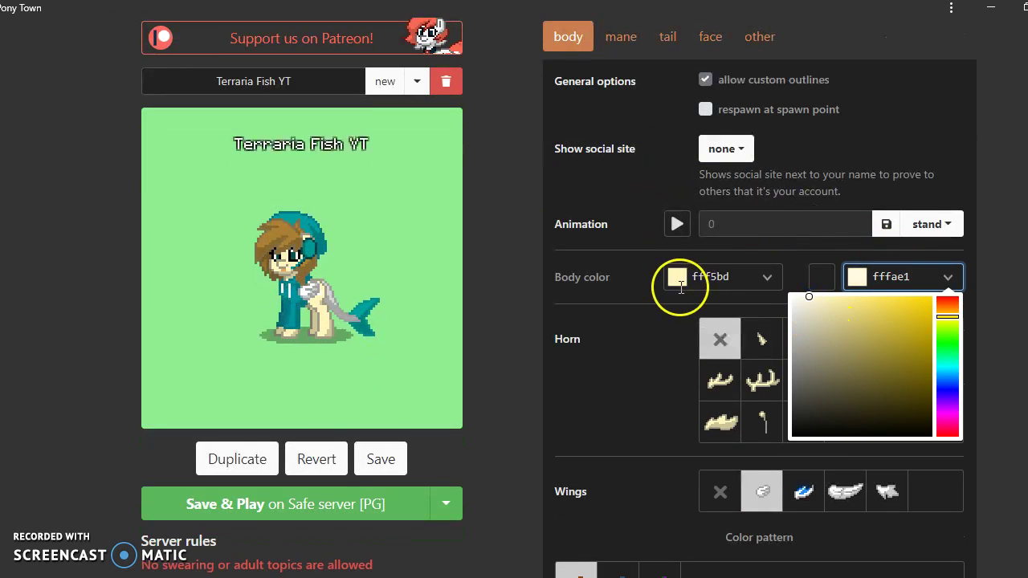
left_click(679, 278)
mouse_move(625, 332)
left_mouse_down()
mouse_move(619, 341)
mouse_move(639, 329)
left_mouse_up()
left_click(890, 276)
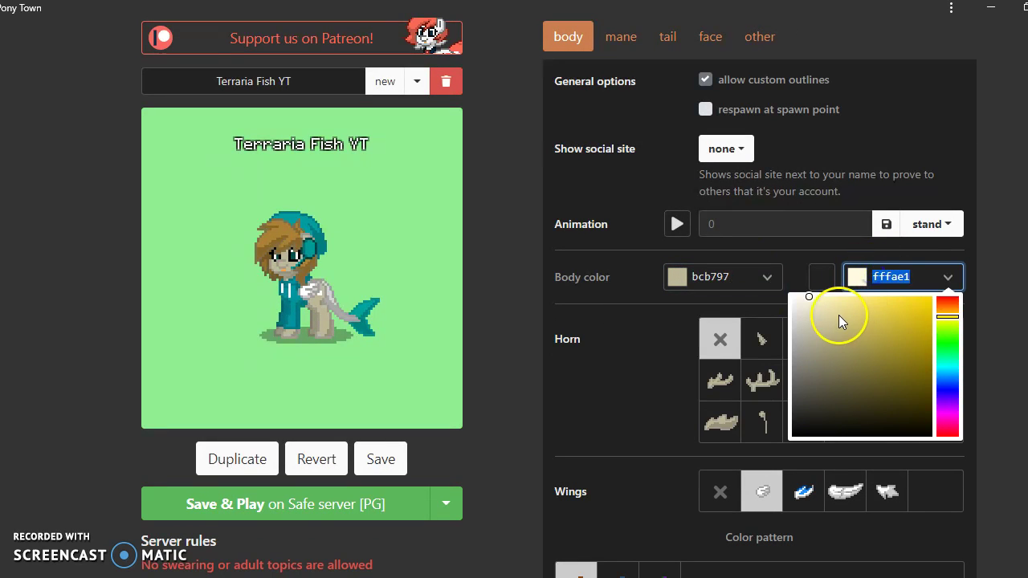
left_click(717, 278)
mouse_move(639, 329)
left_mouse_down()
mouse_move(644, 321)
mouse_move(655, 347)
left_mouse_up()
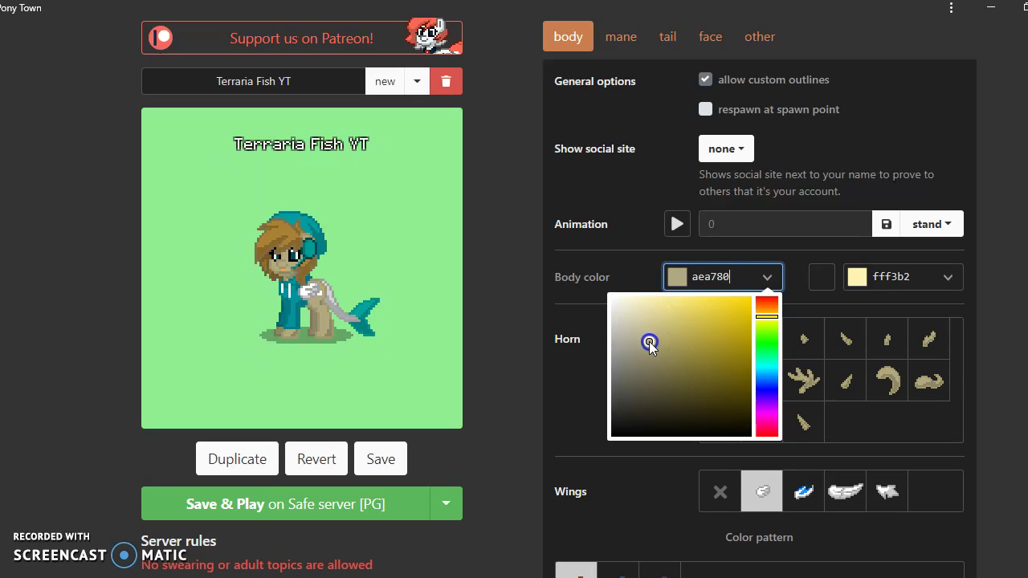
left_click(595, 346)
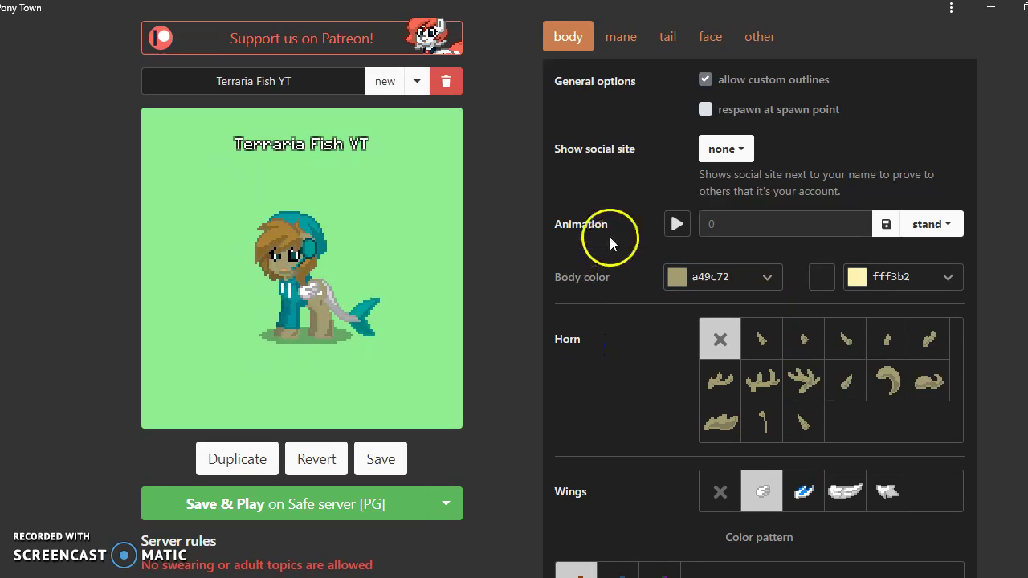
Make the ear accessory's second colour cyan and its main colour 006e6b.
left_click(759, 36)
scroll(723, 322, "down", 5)
scroll(723, 321, "down", 5)
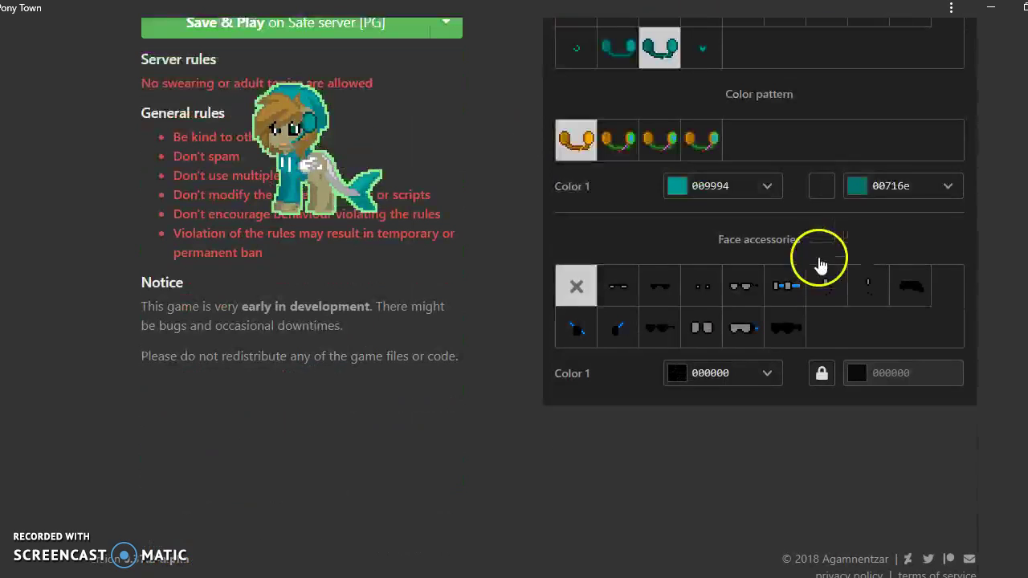
left_click(904, 186)
left_click_drag(877, 271, 900, 228)
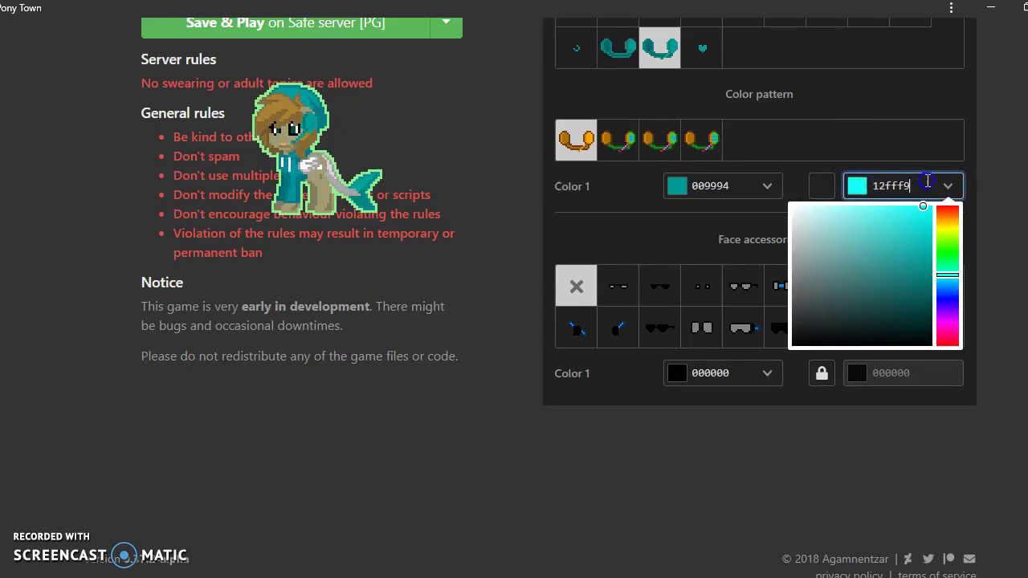
left_click(723, 185)
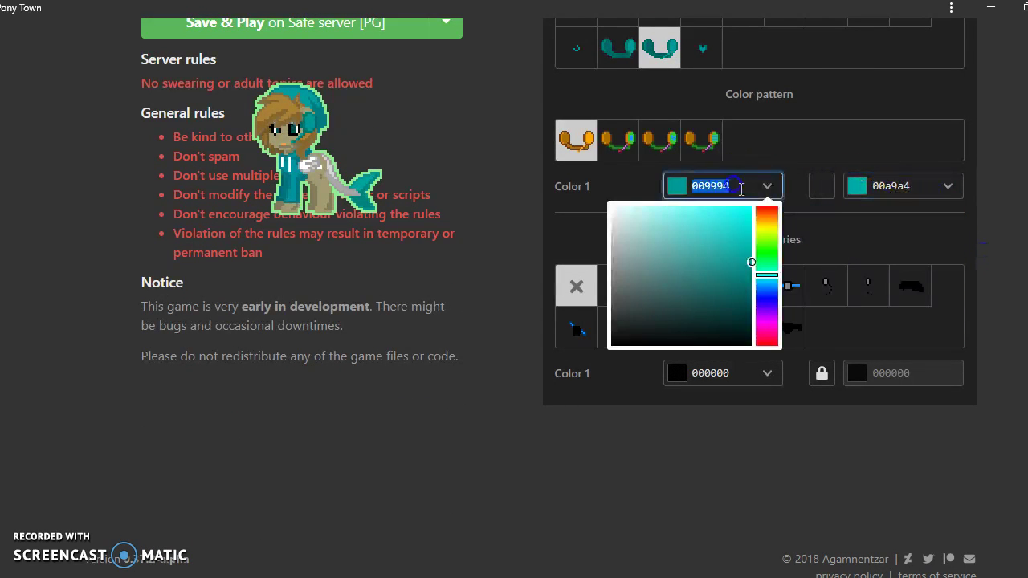
left_click(739, 254)
left_click_drag(770, 268, 793, 290)
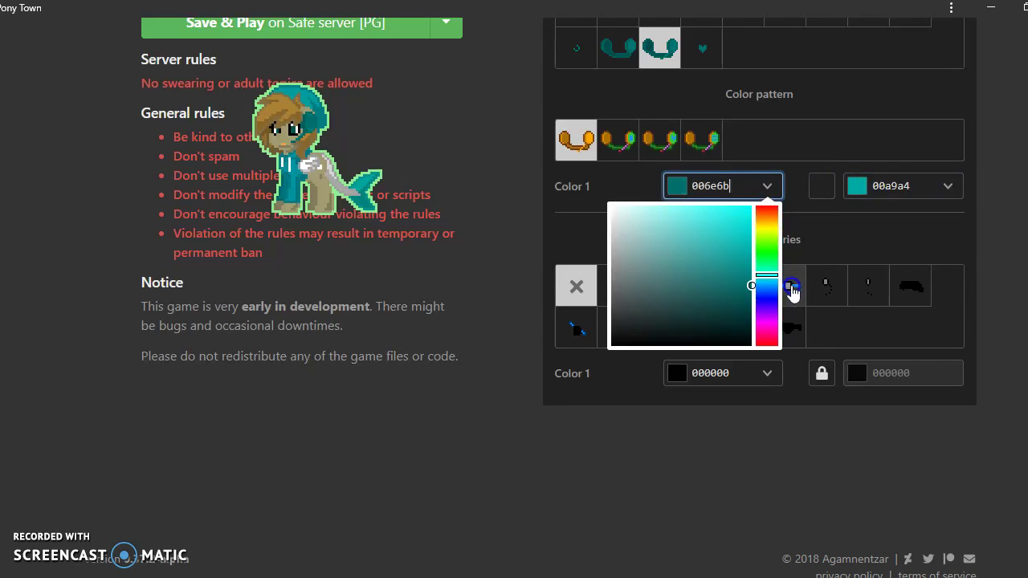
Save the Terraria Fish YT pony and join the Safe server.
left_click(493, 163)
scroll(450, 155, "up", 5)
scroll(531, 343, "down", 2)
scroll(598, 256, "up", 2)
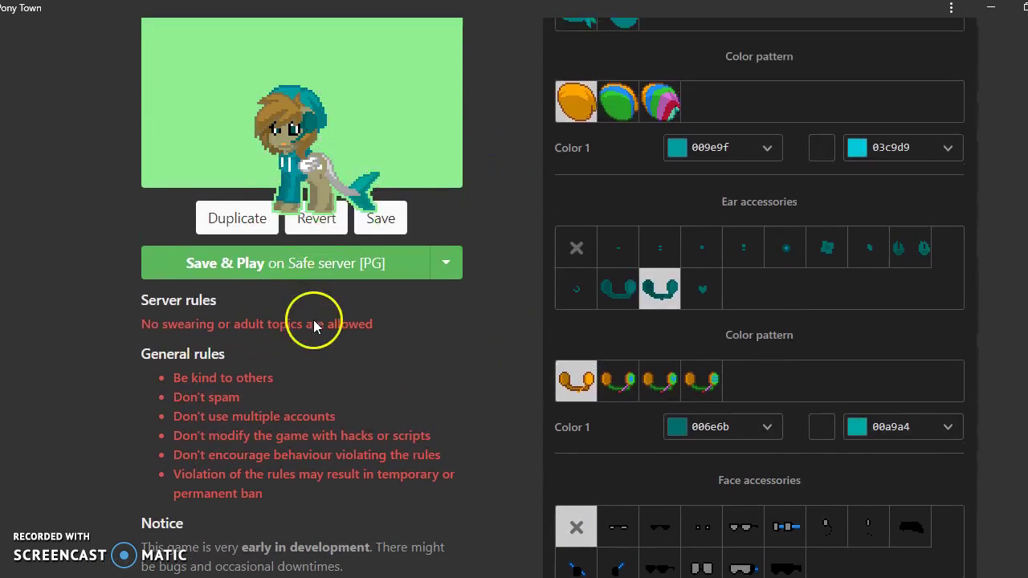
left_click(380, 218)
scroll(367, 307, "up", 5)
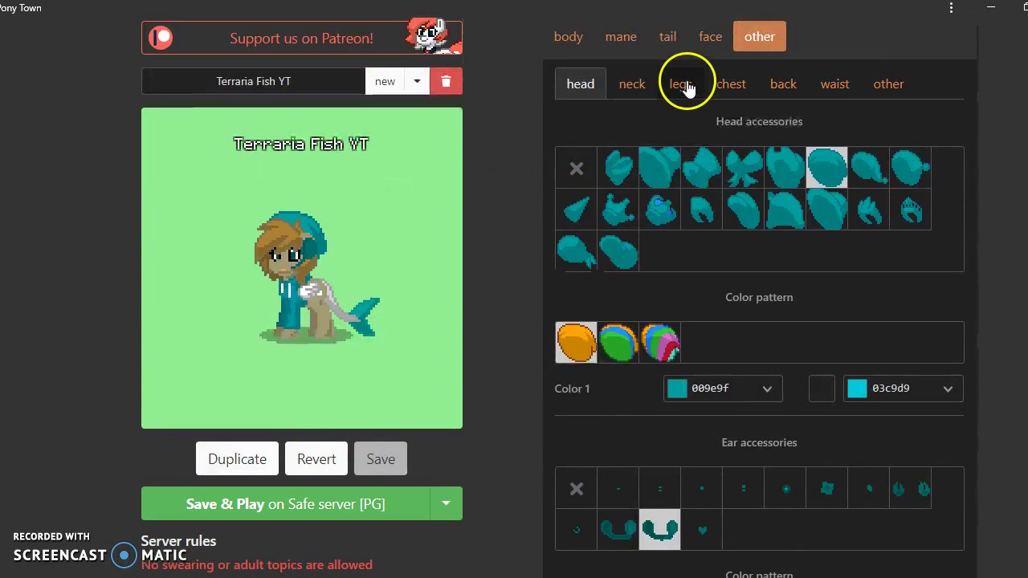
left_click(299, 504)
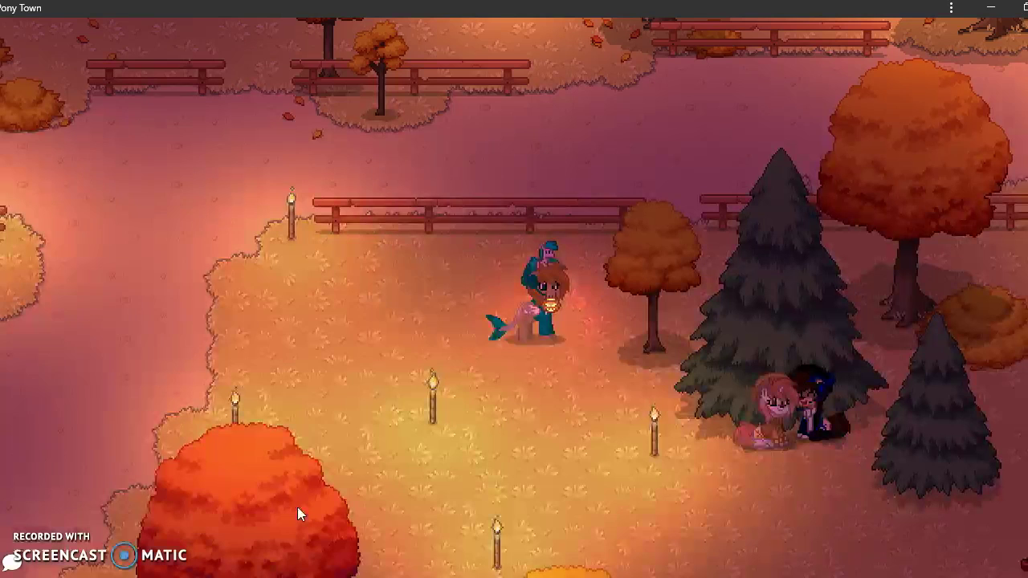
Walk the pony left and then up through the autumn field.
key("Left")
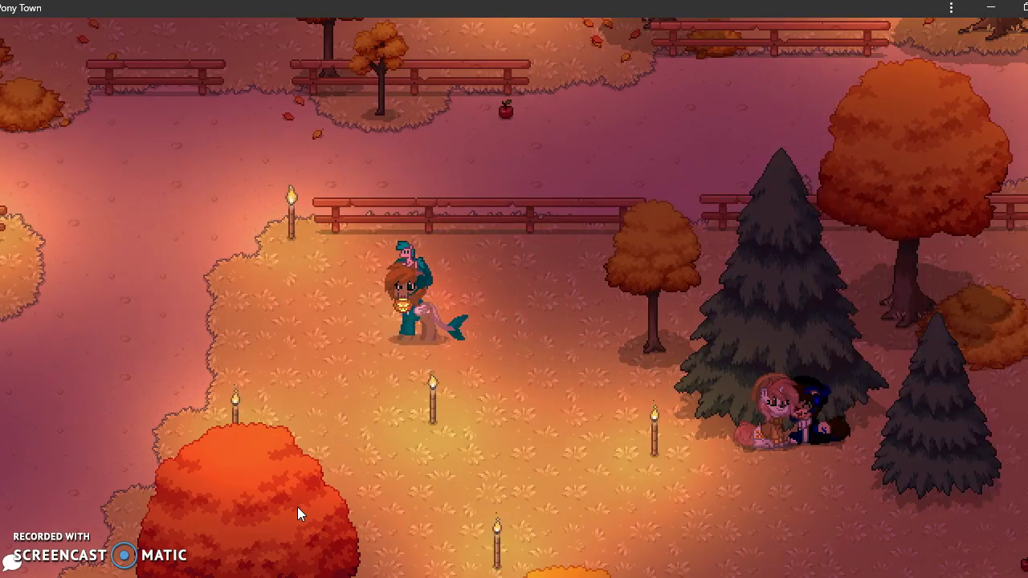
key("Left")
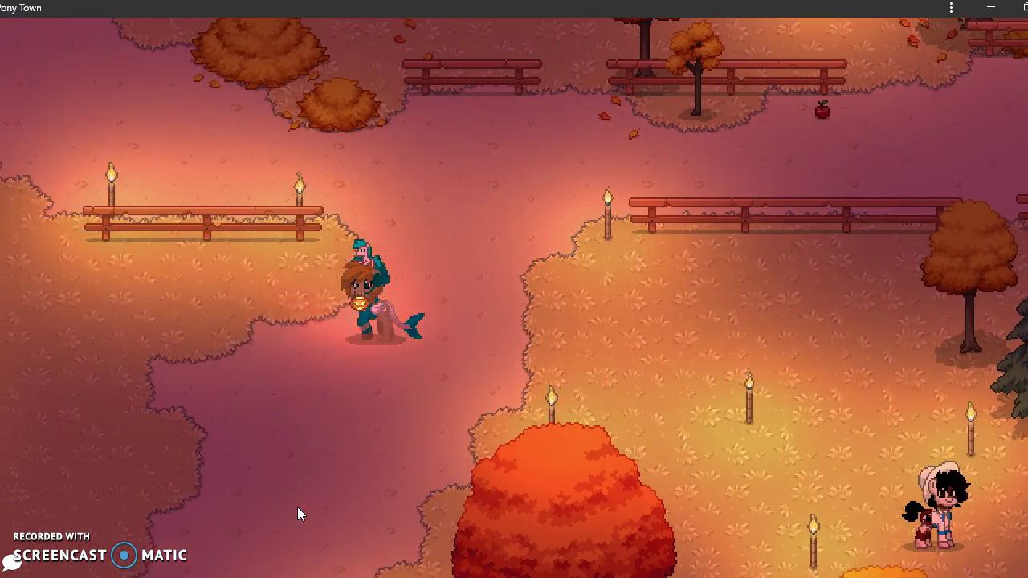
key("Left")
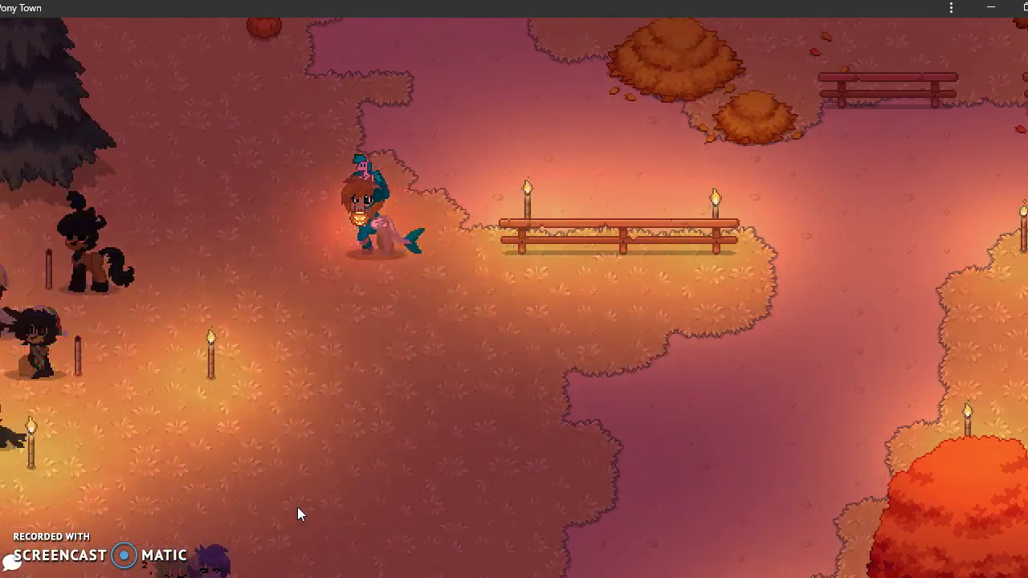
key("Left")
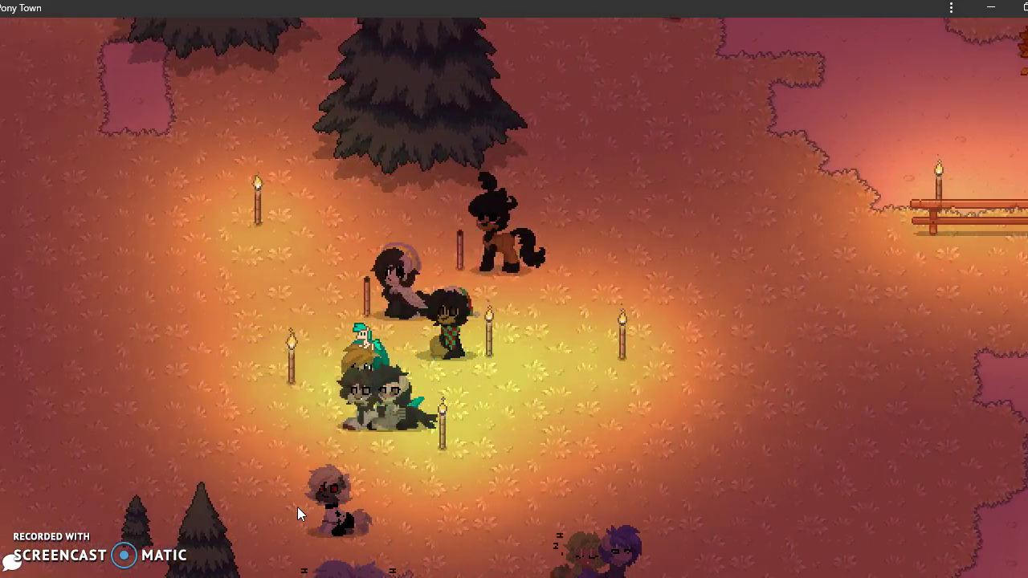
key("Left")
key("Up")
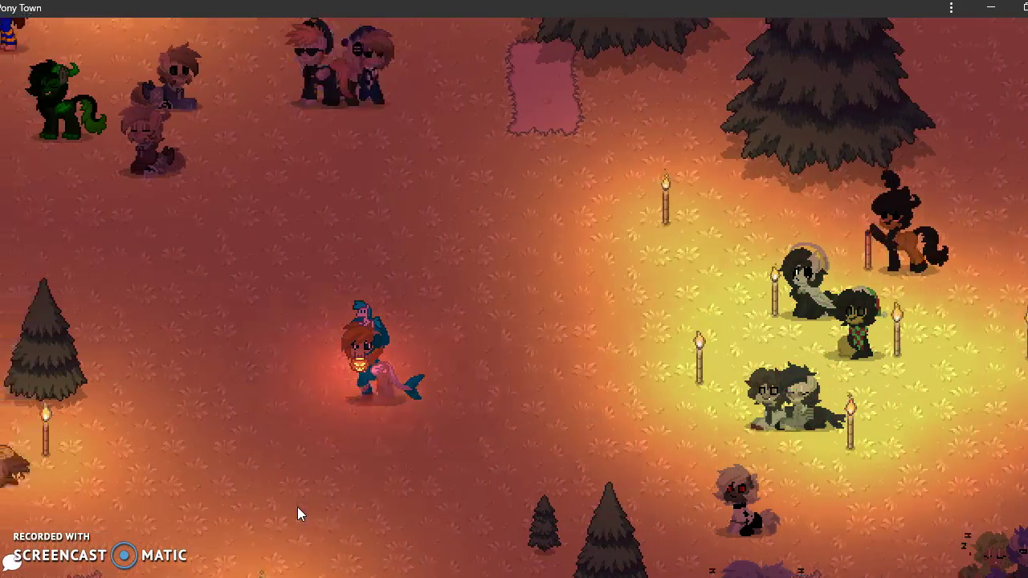
key("Left")
key("Up")
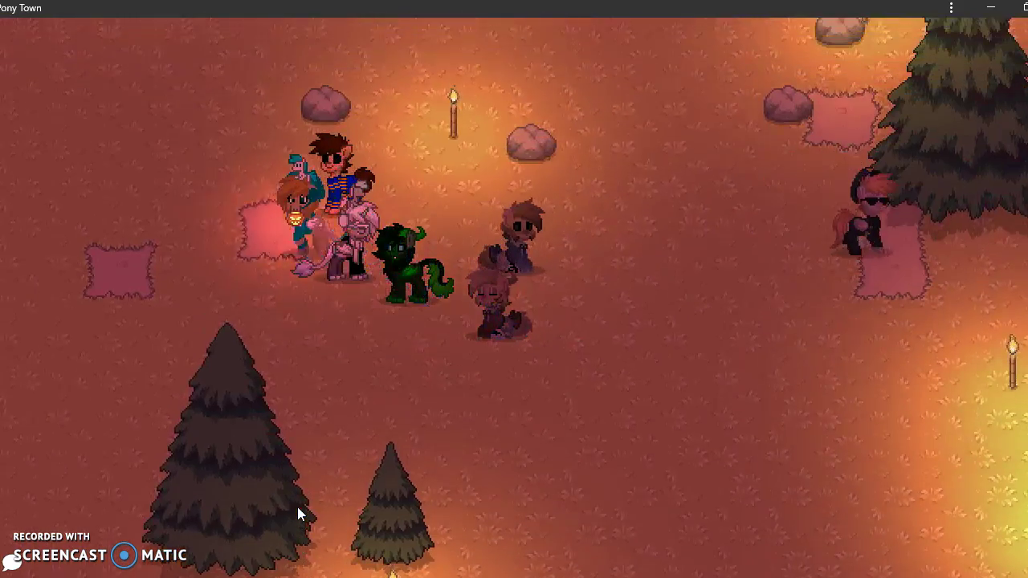
key("Up")
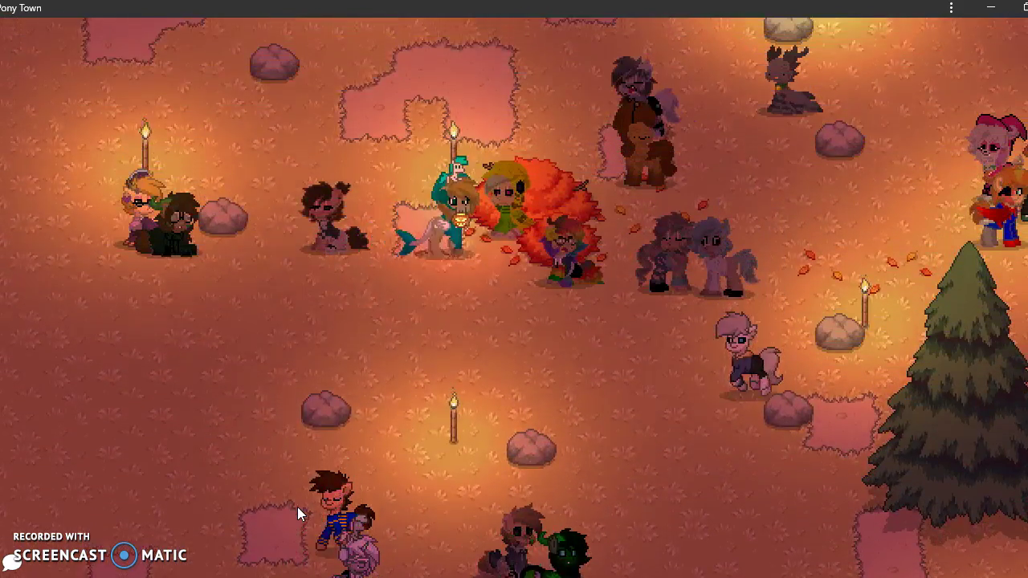
key("Up")
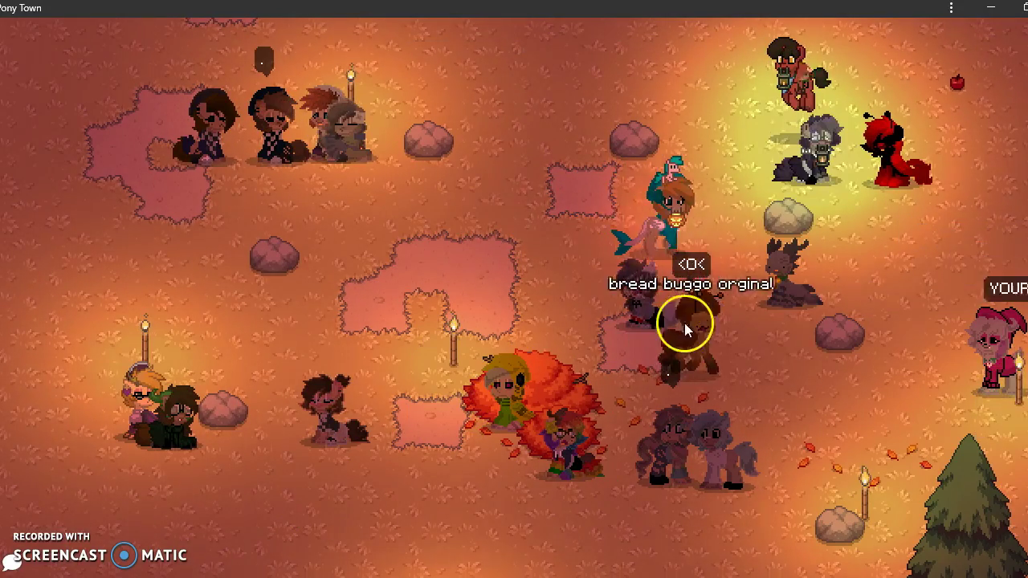
Walk the pony right, then up into the crowd by the noticeboards.
key("Up")
key("Right")
key("Right")
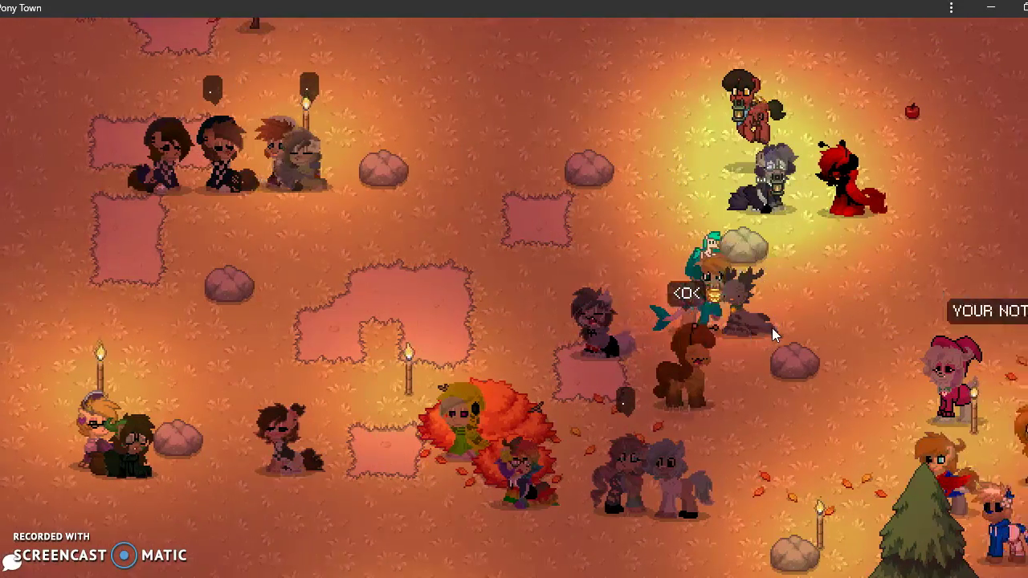
key("Down")
key("Right")
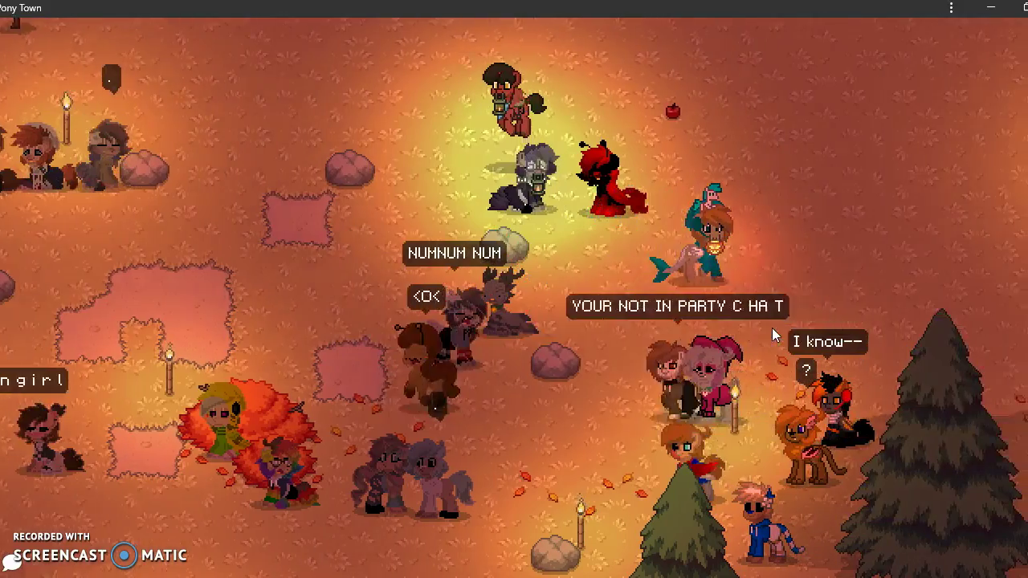
key("Right")
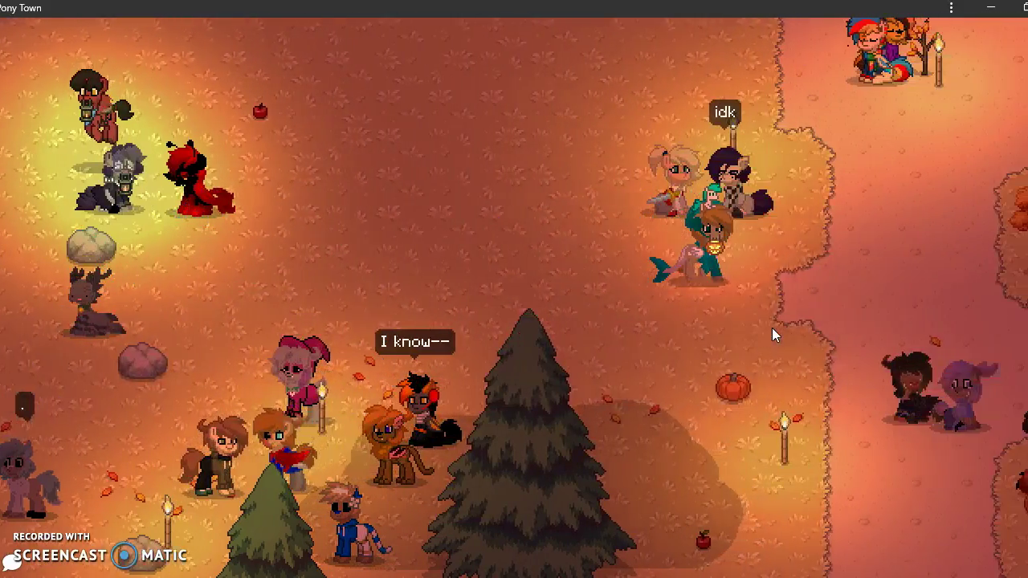
key("Up")
key("Up")
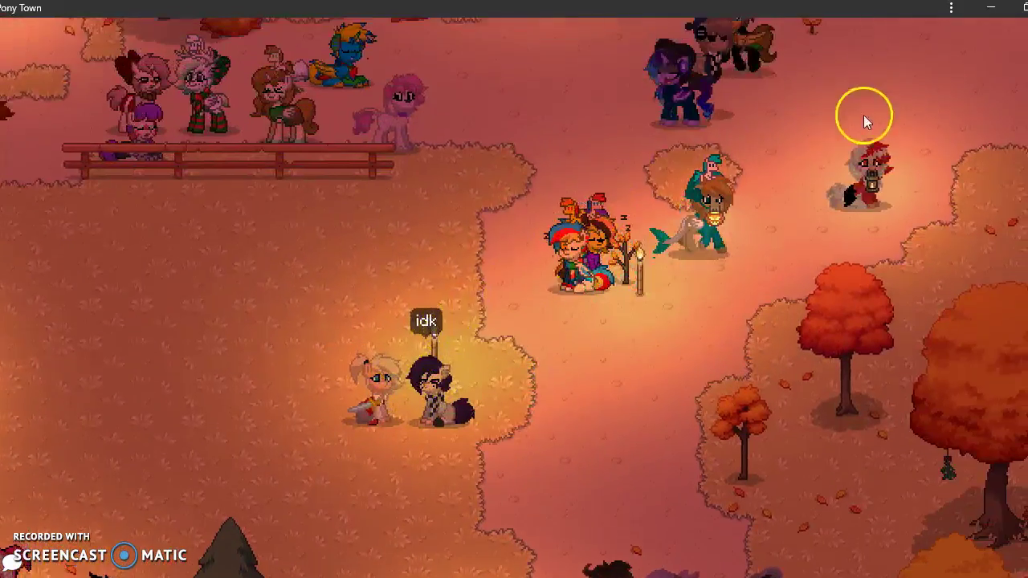
key("Up")
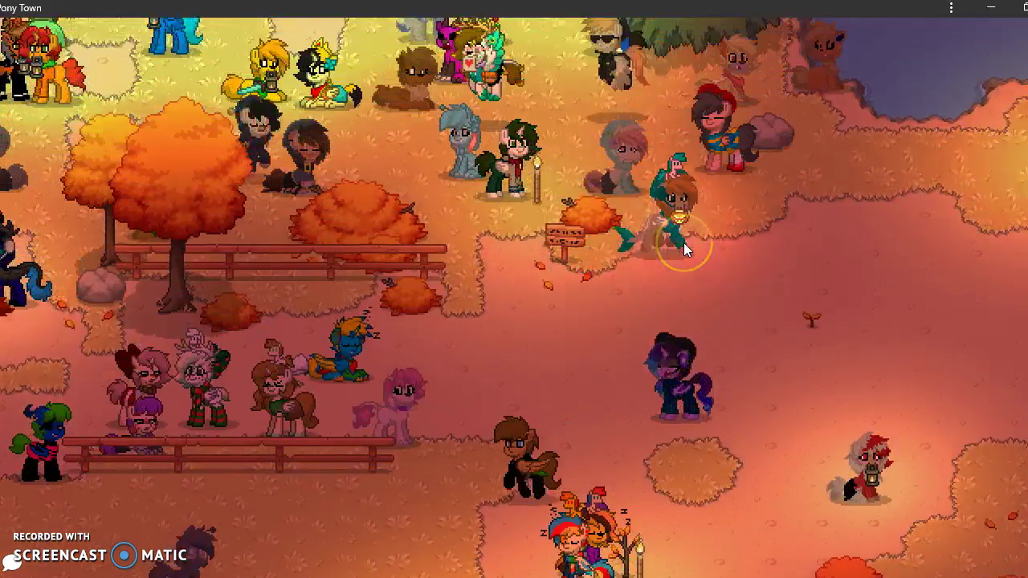
key("Up")
key("Left")
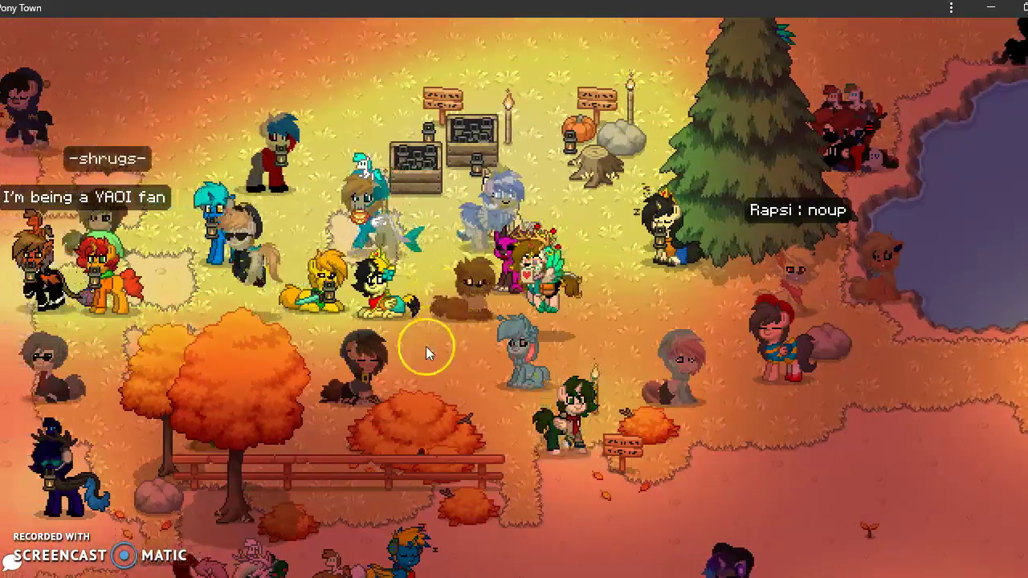
key("Up")
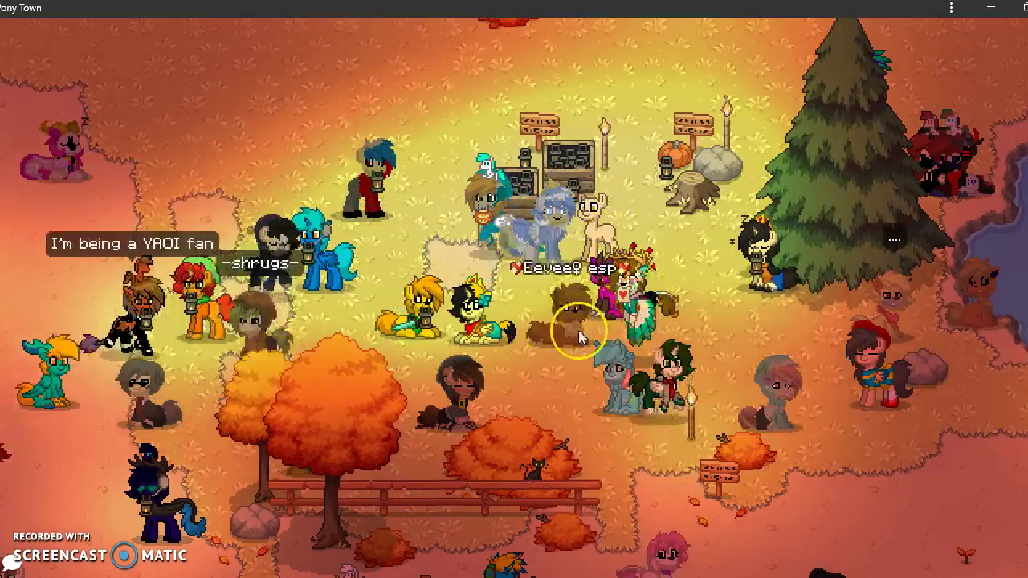